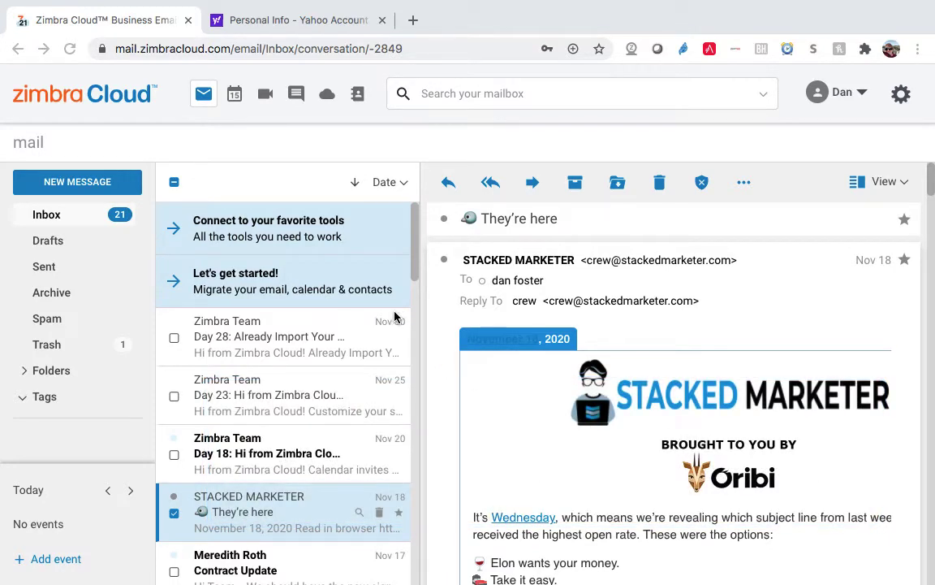
- Open Zimbra Cloud's Settings dialog from the gear menu at the top right
click(352, 291)
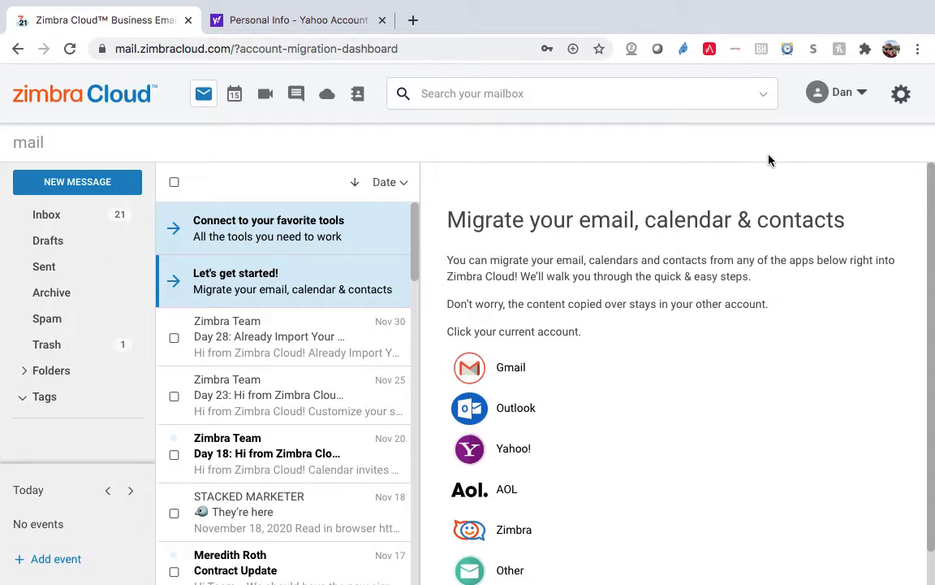
click(901, 97)
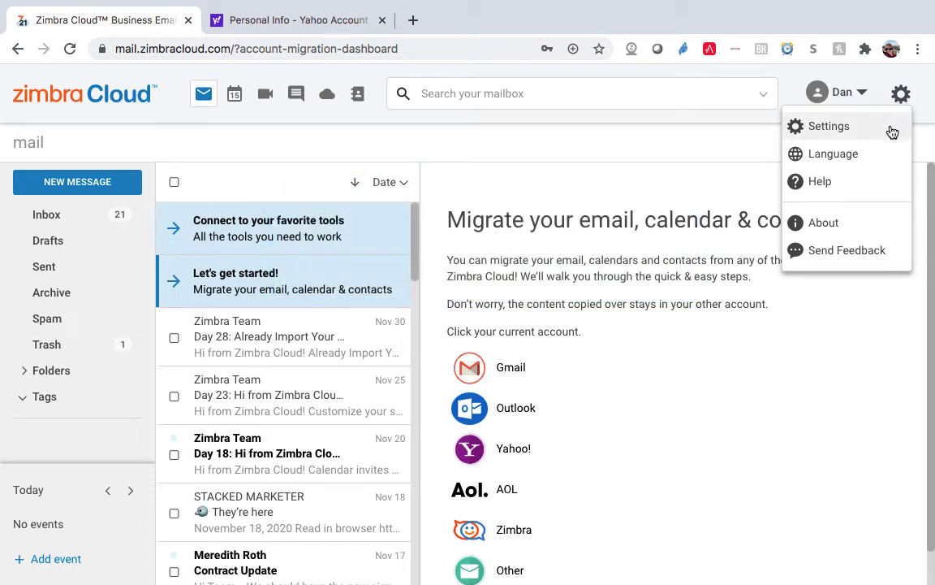
click(892, 130)
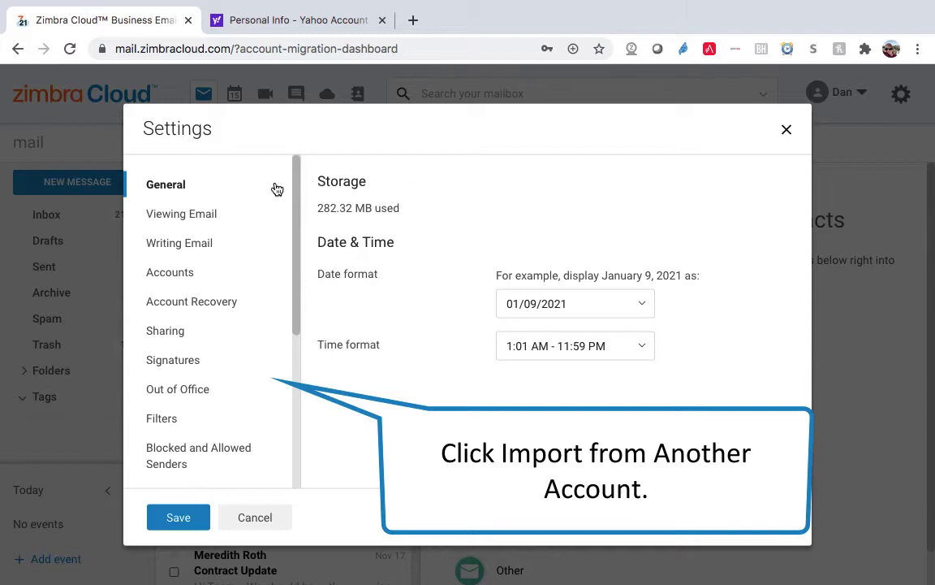
- Open the Import from Another Account category and reveal the Gmail, Outlook, Yahoo!, AOL, Zimbra and Other options
scroll(276, 189, down, 2)
scroll(276, 188, down, 6)
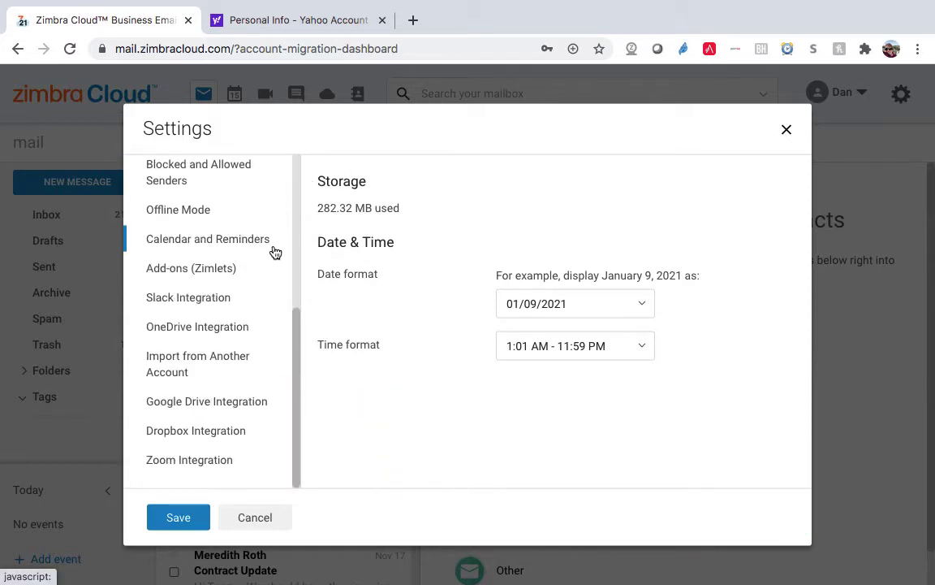
click(265, 361)
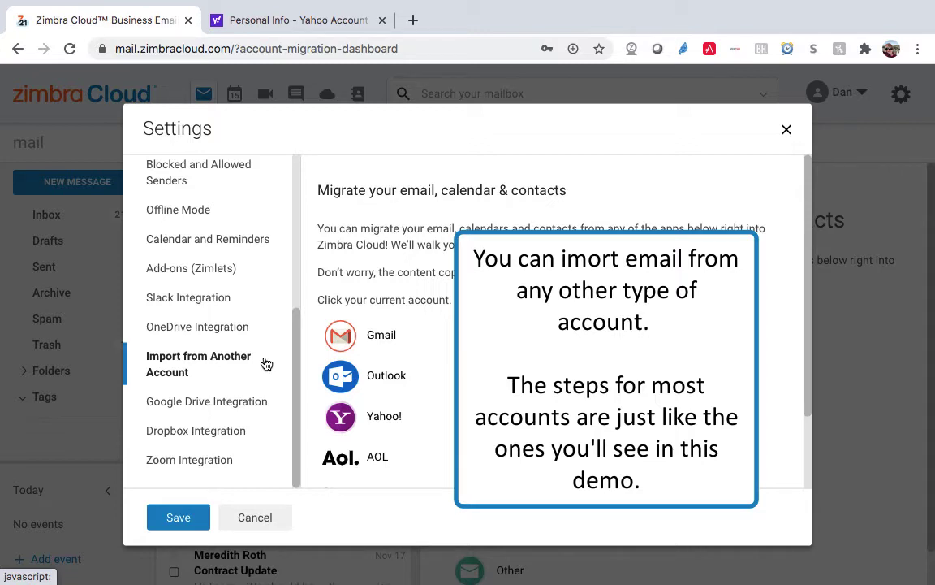
scroll(313, 361, down, 2)
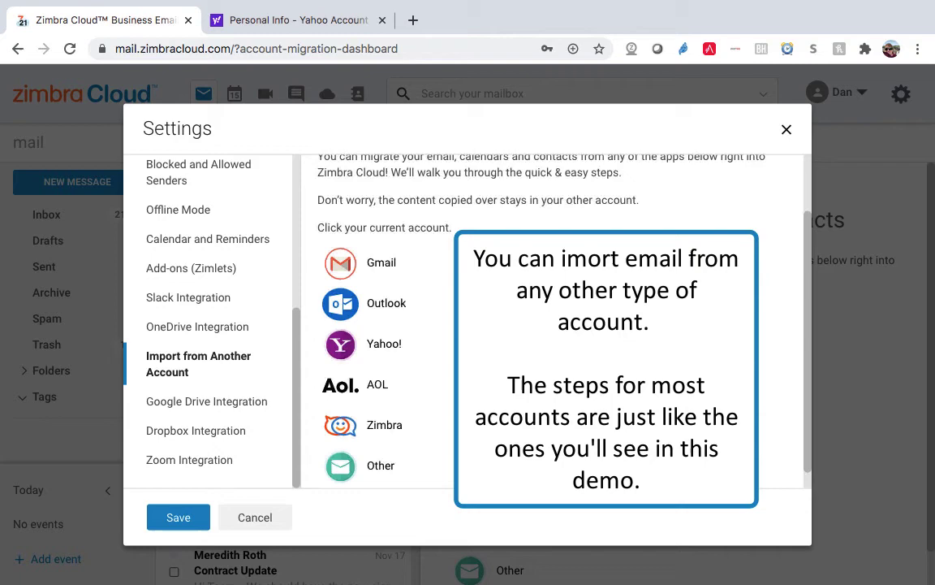
scroll(381, 341, down, 1)
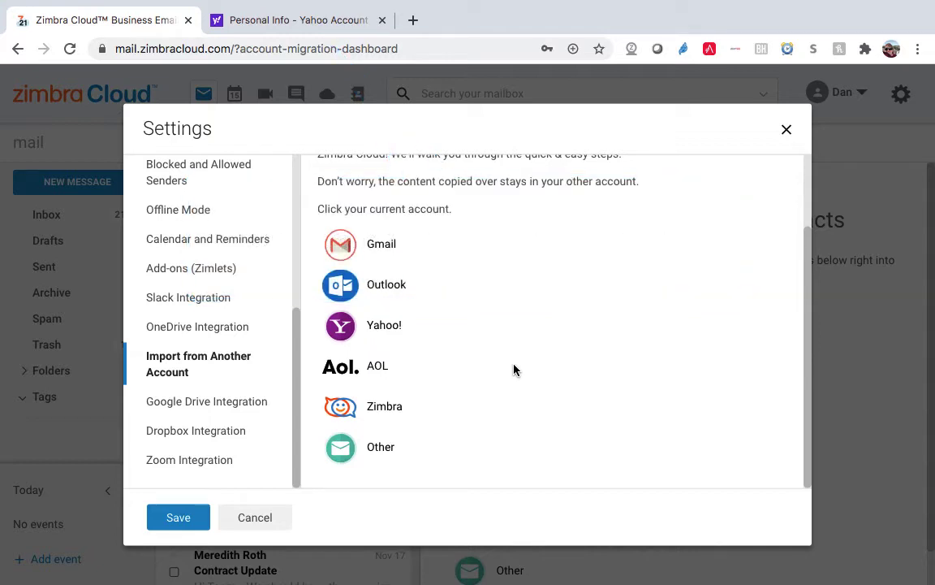
- On the Yahoo Account Security page, open the Generate app password dialog
click(349, 32)
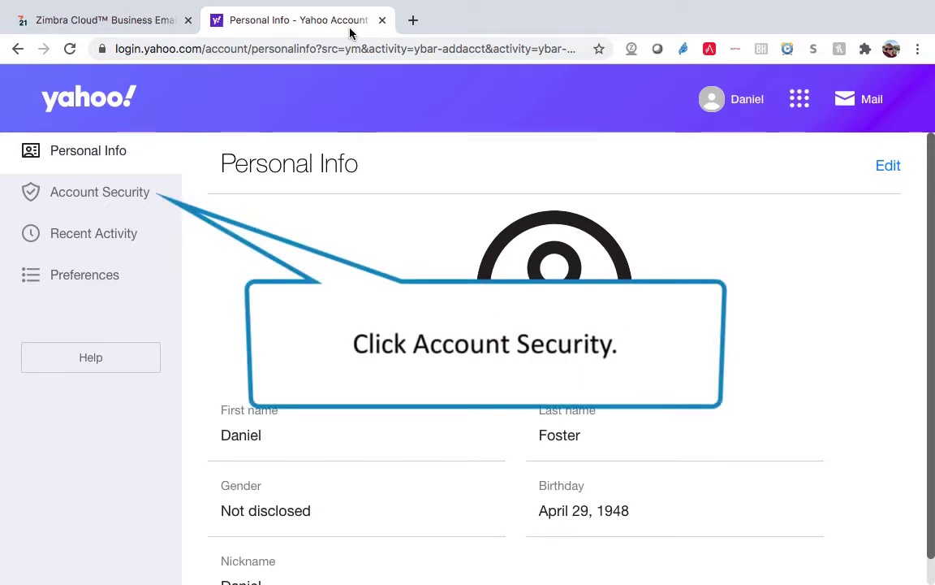
click(153, 202)
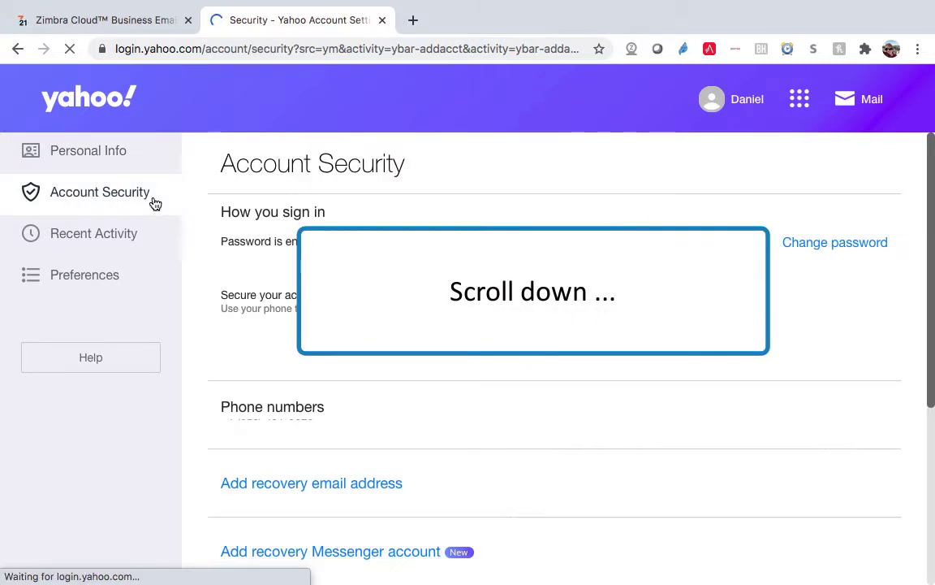
scroll(192, 211, down, 1)
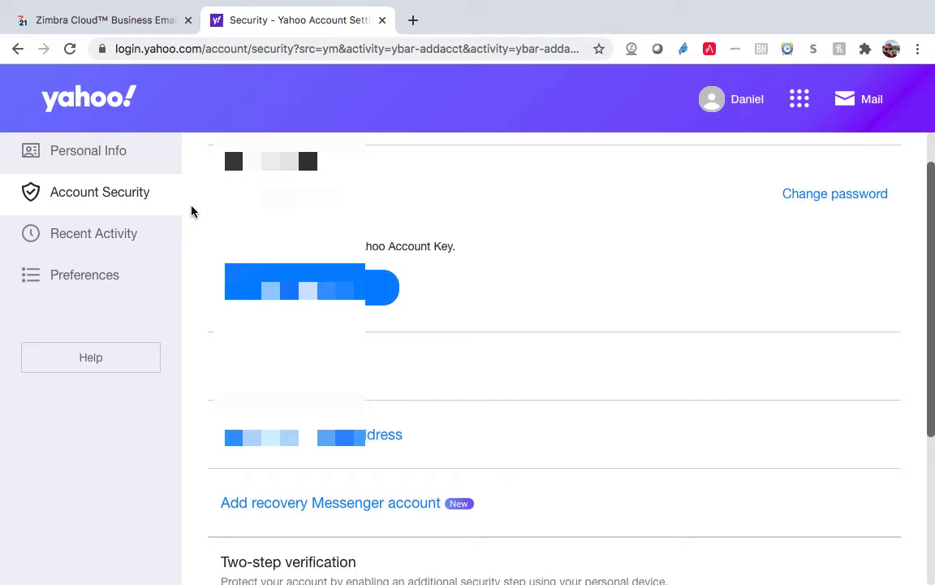
scroll(191, 211, down, 6)
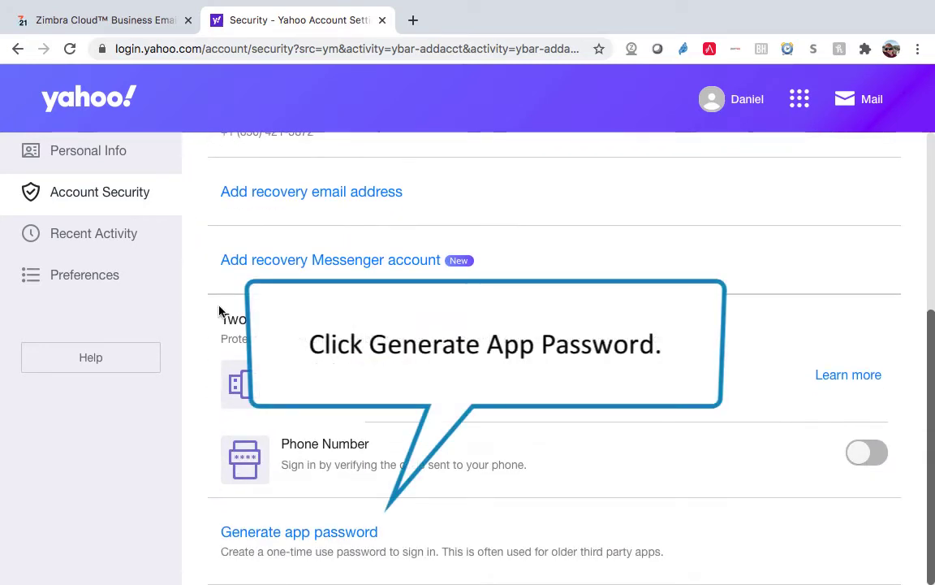
click(372, 534)
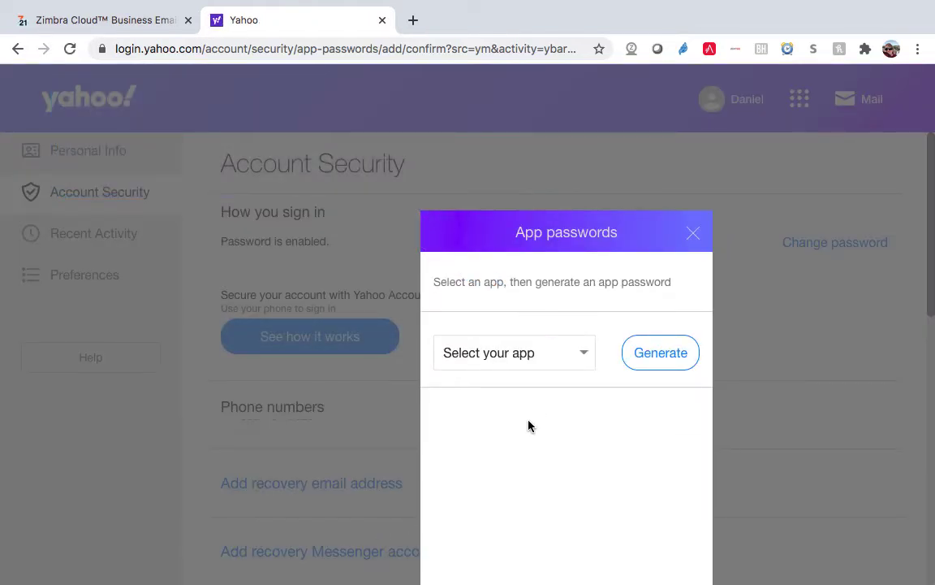
- Generate a Yahoo app password for a custom app named 'Zimbra Cloud' and select it for copying
click(578, 358)
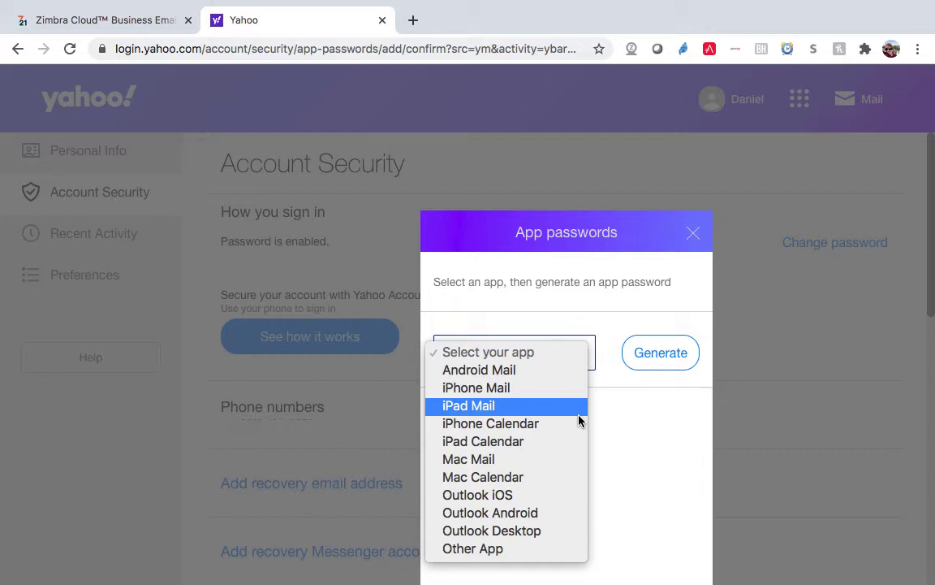
click(568, 552)
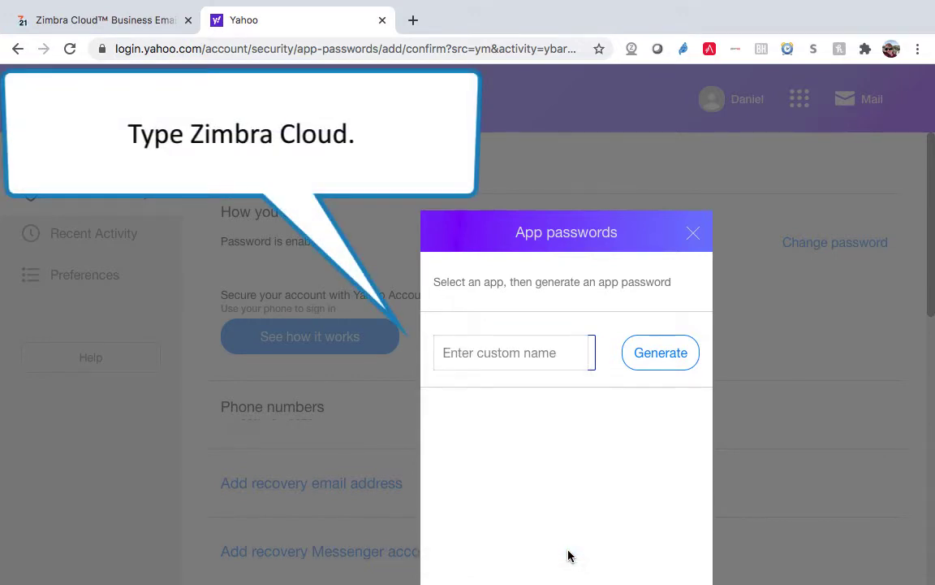
click(577, 353)
text(Zimb)
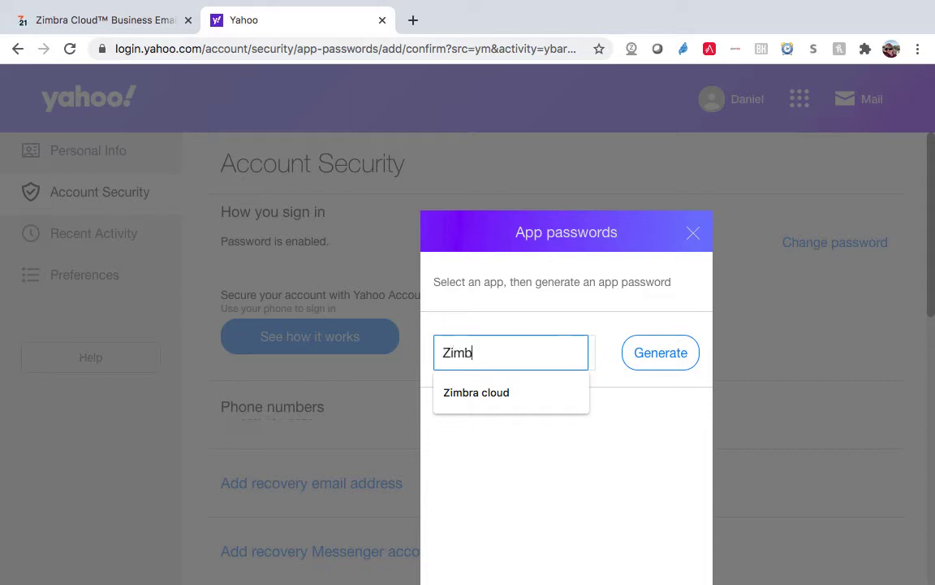
text(ra Cloud)
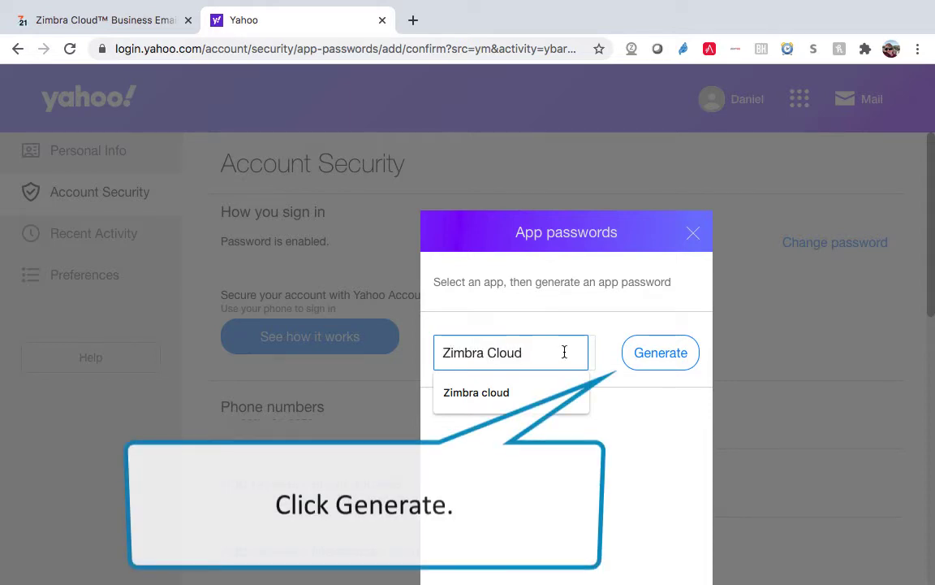
click(661, 365)
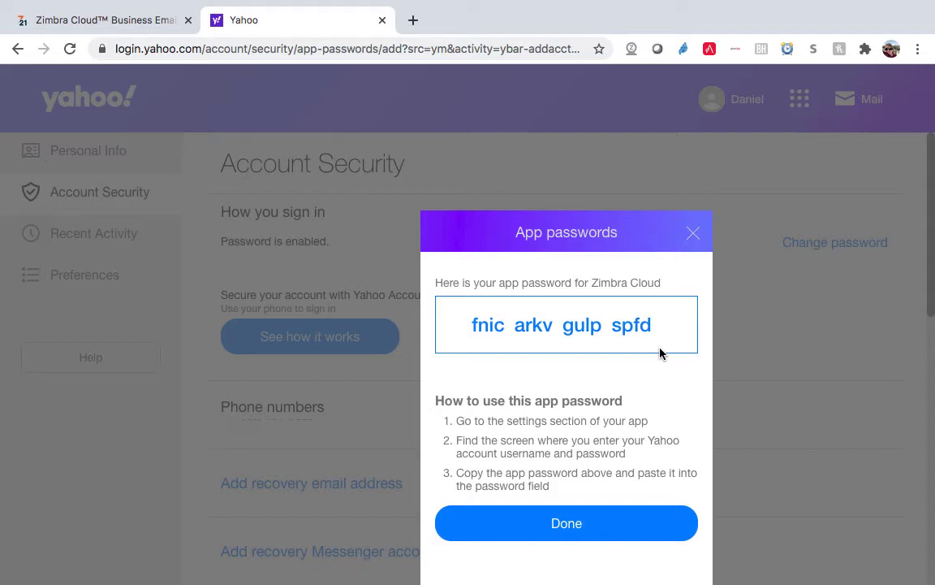
drag(666, 331, 464, 334)
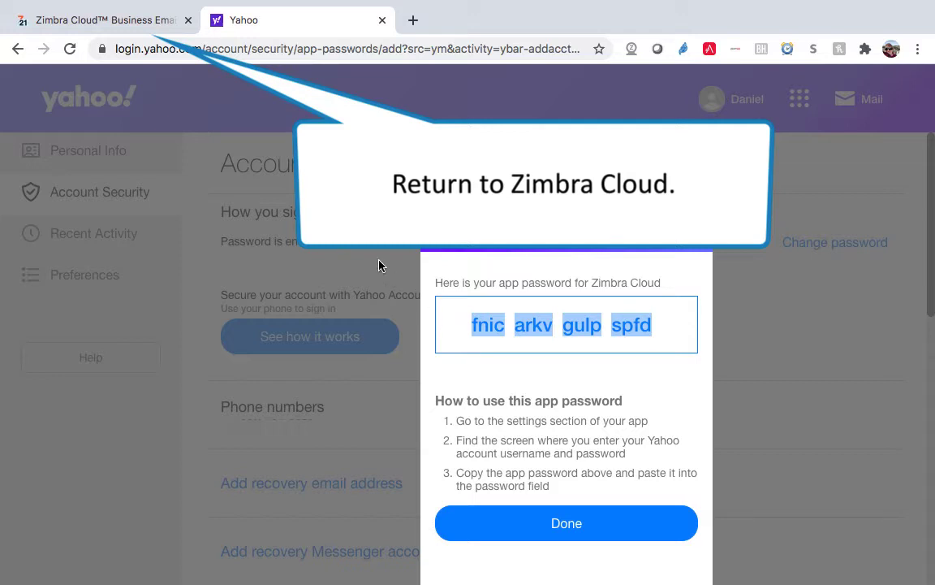
- Back in Zimbra Cloud, choose Yahoo! Mail import with server imap.mail.yahoo.com
click(168, 34)
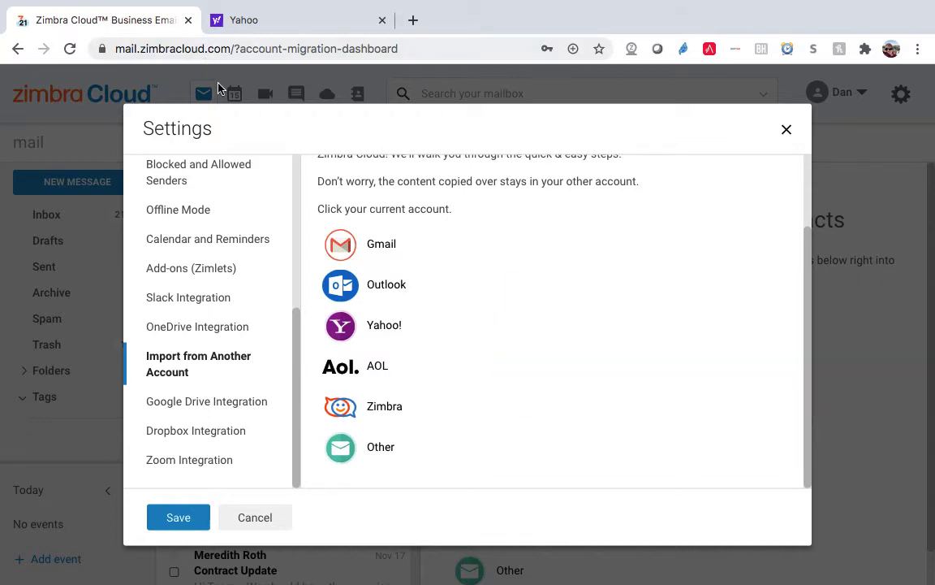
click(396, 328)
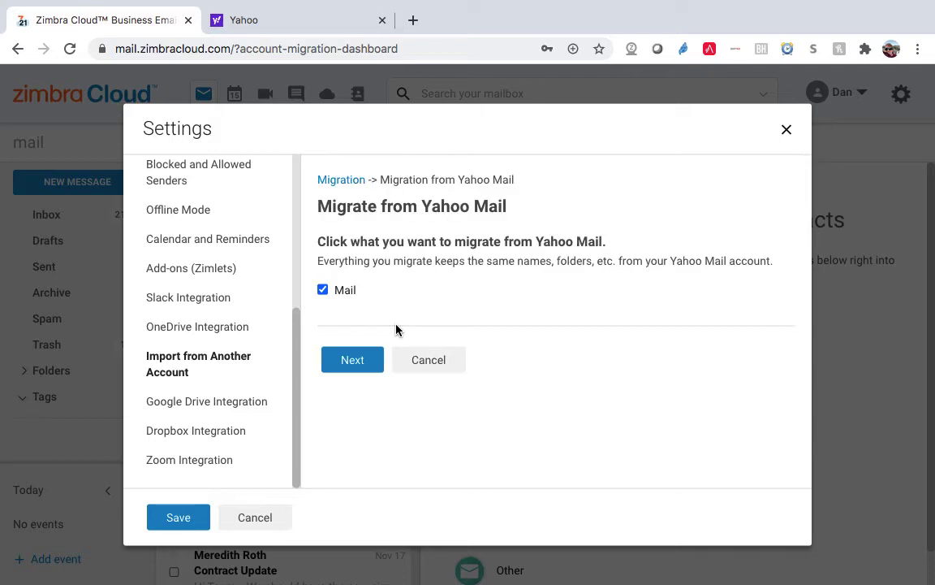
click(353, 361)
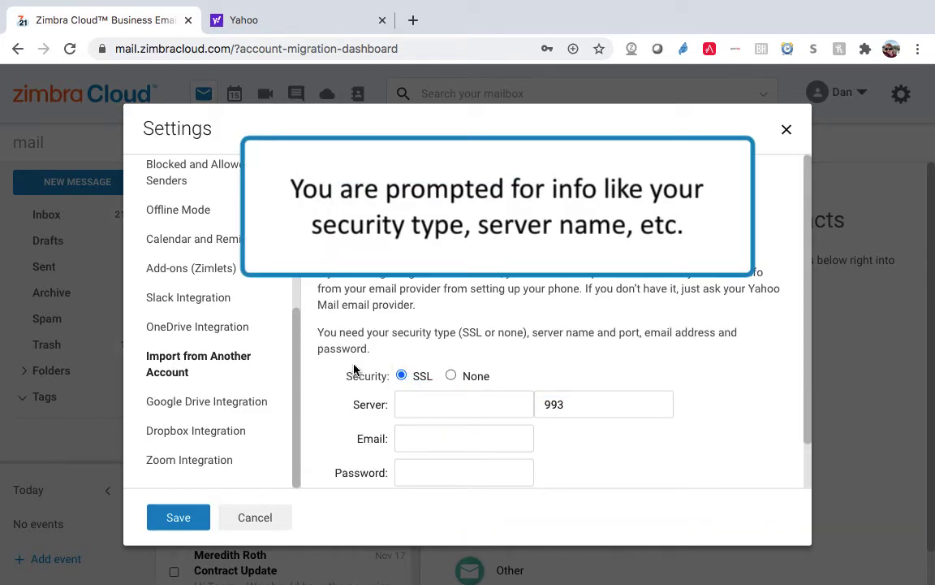
click(522, 403)
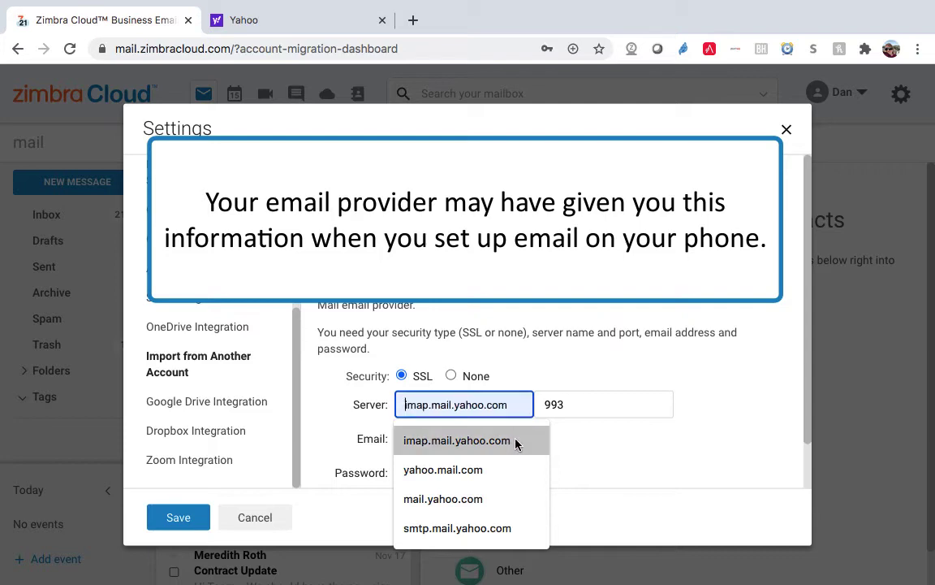
click(515, 440)
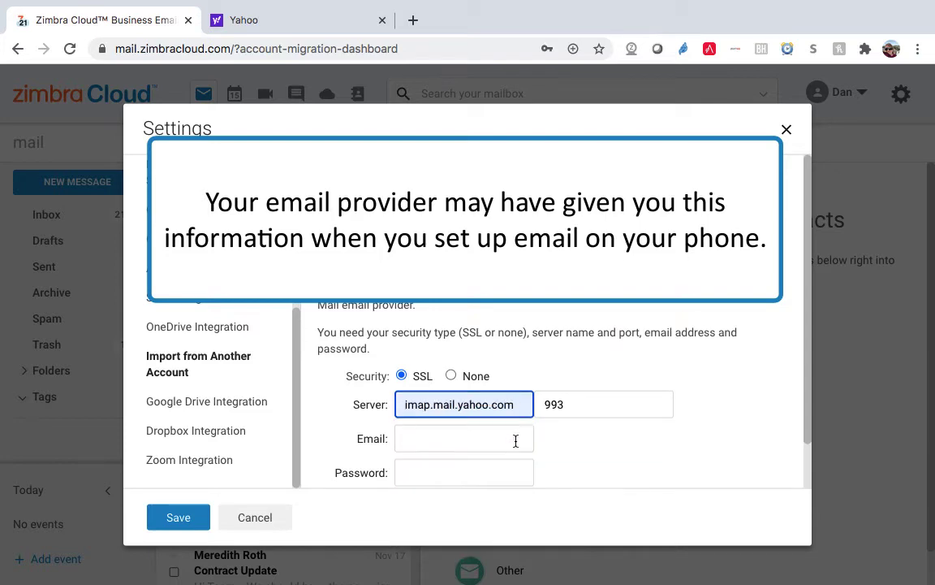
scroll(516, 440, down, 1)
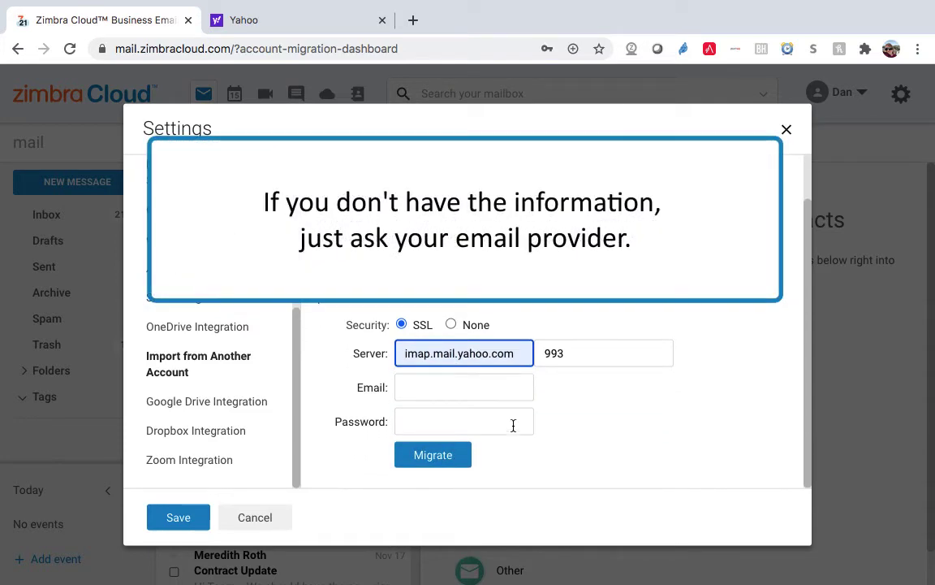
- Enter the Yahoo e-mail address, paste the app password, and start the migration
click(507, 390)
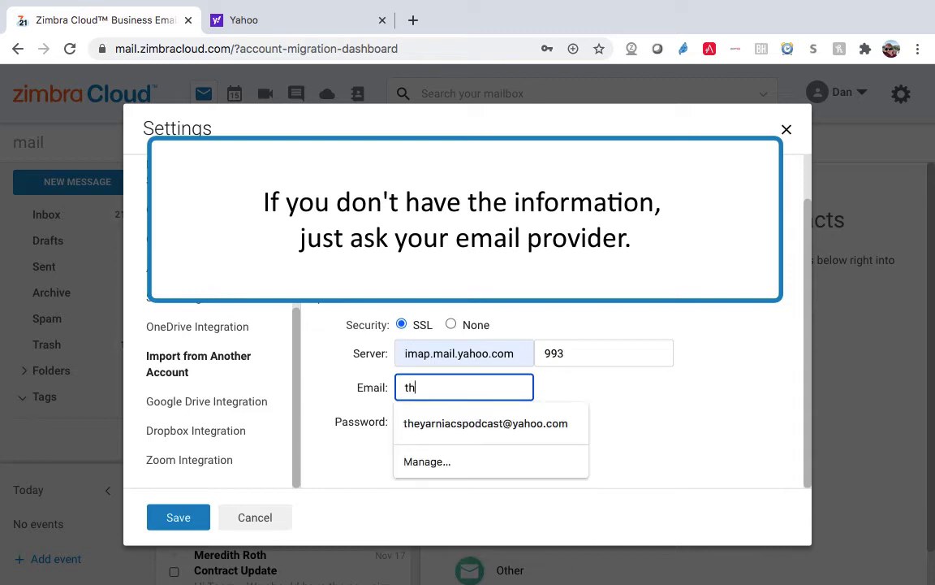
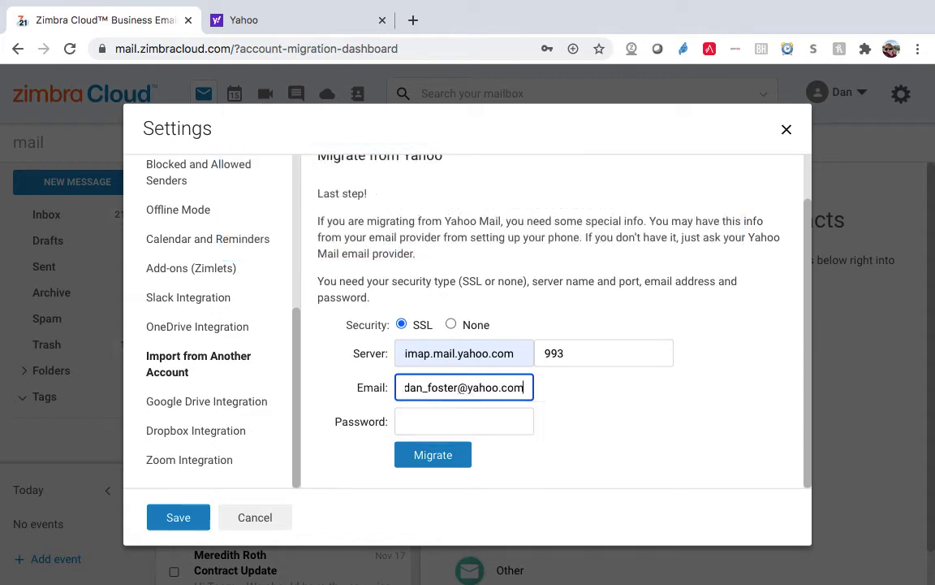
click(509, 418)
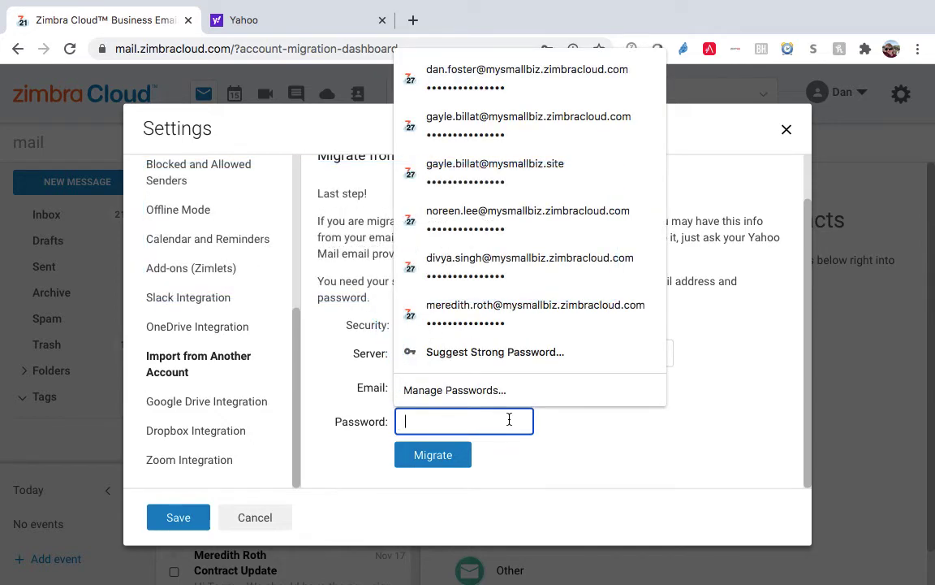
key(ctrl+v)
click(501, 474)
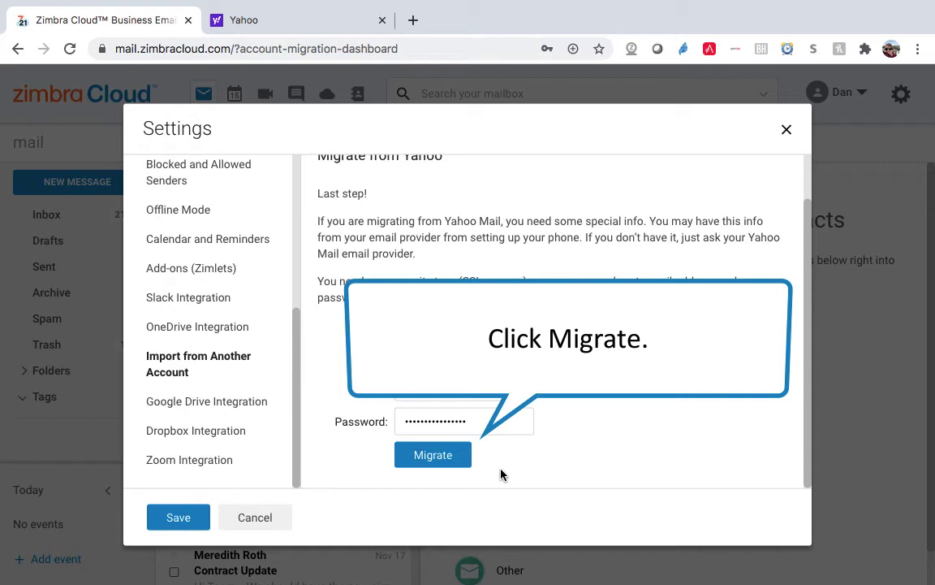
click(453, 465)
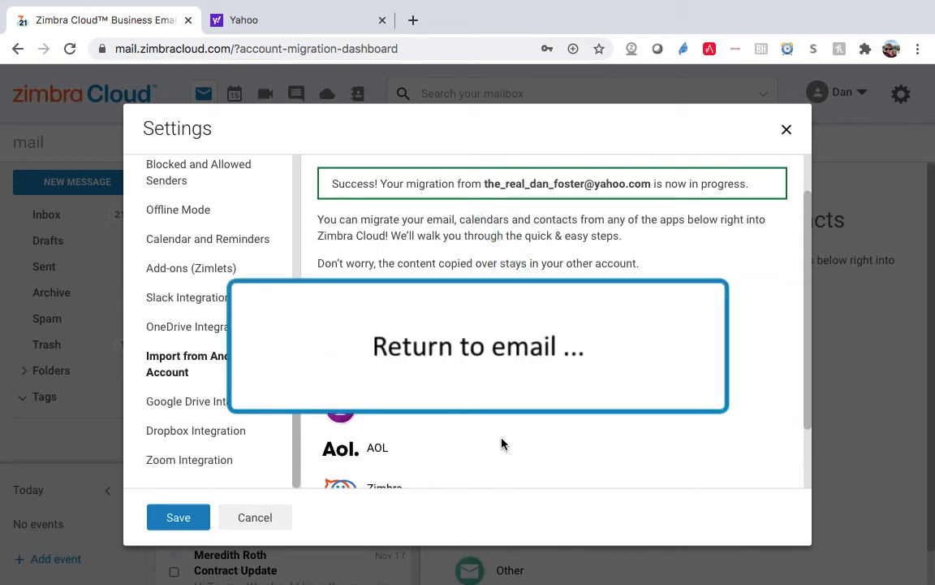
- Close Settings and return to the Inbox, whose unread count has risen to 55
click(204, 517)
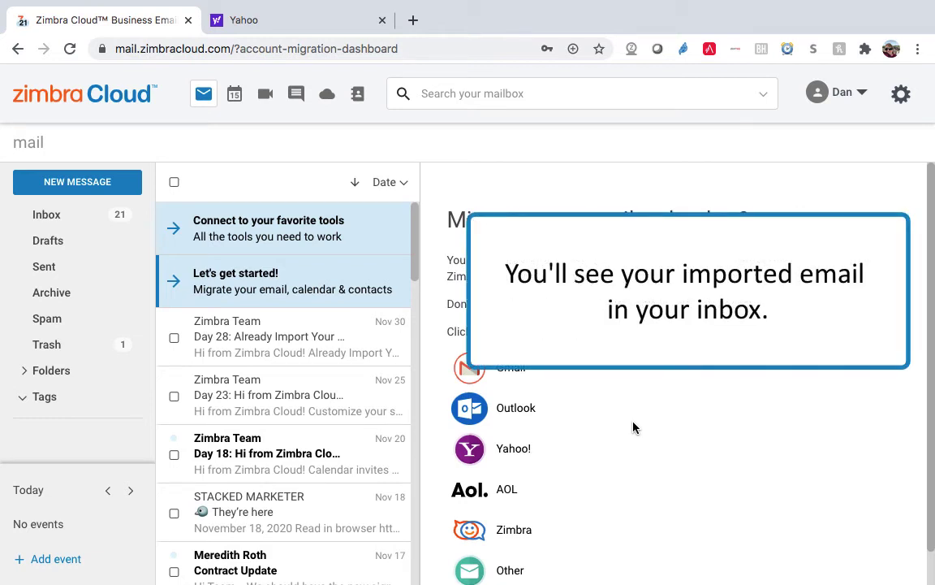
click(47, 216)
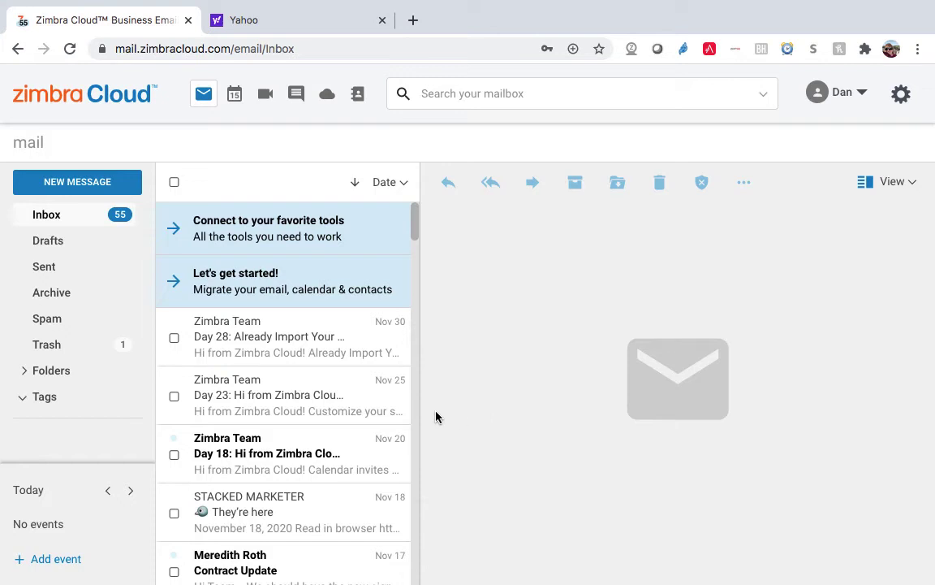
- Scroll down the Inbox to see imported Yahoo newsletters among the older mail
scroll(382, 413, down, 5)
scroll(385, 415, down, 3)
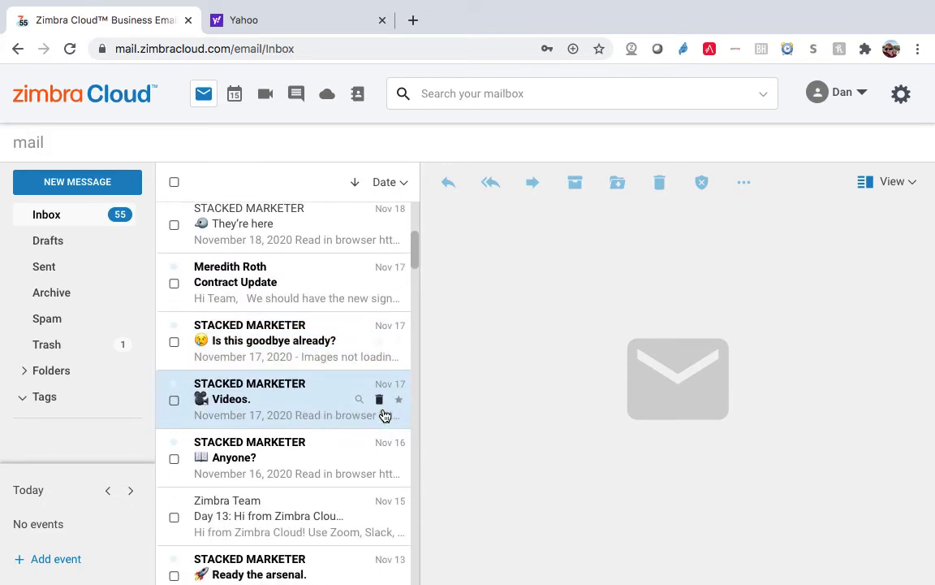